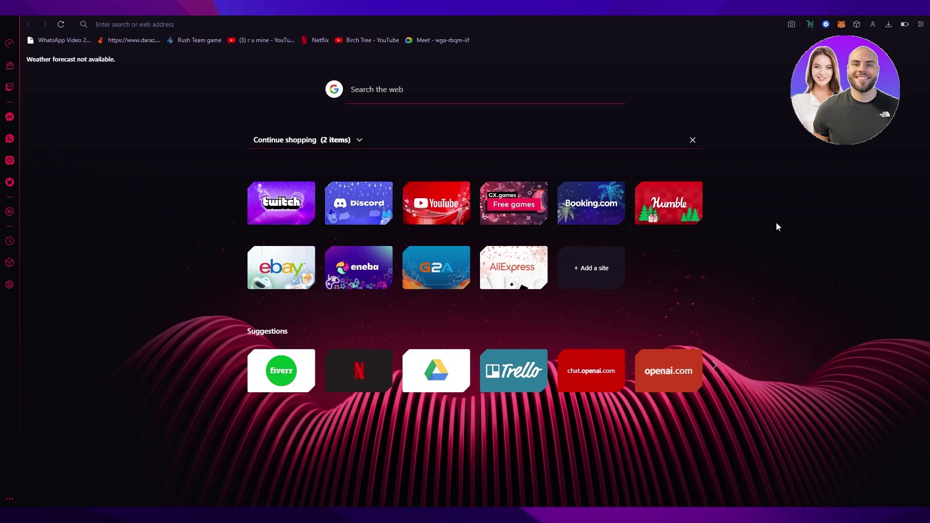
# - Dismiss the Continue shopping options and run a Google search for 'openai'
pyautogui.click(692, 140)
pyautogui.click(786, 114)
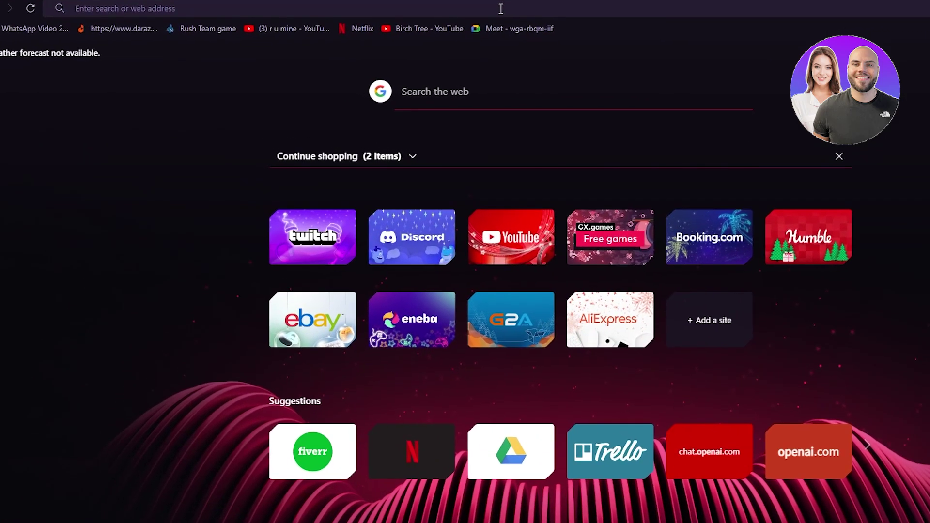
pyautogui.click(501, 8)
pyautogui.write('openai')
pyautogui.press('Return')
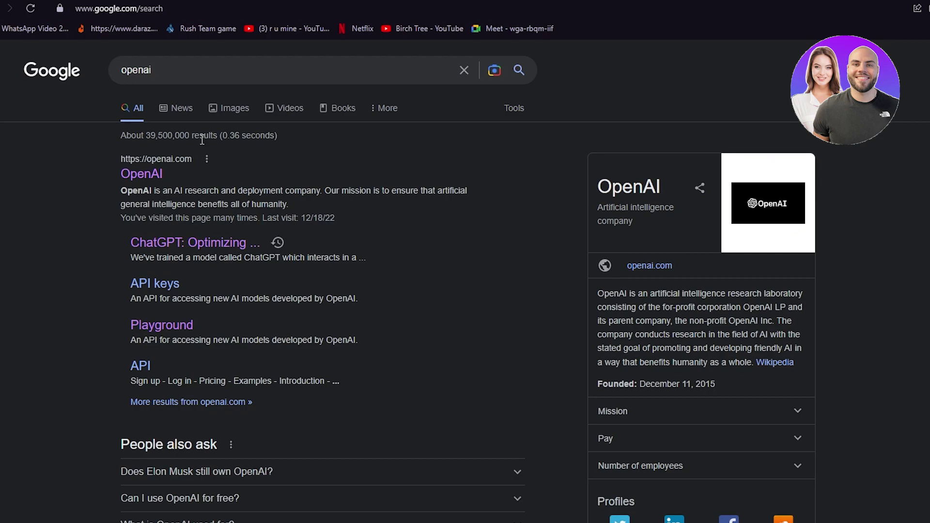
# - Open the official openai.com result and scroll through its homepage
pyautogui.click(143, 174)
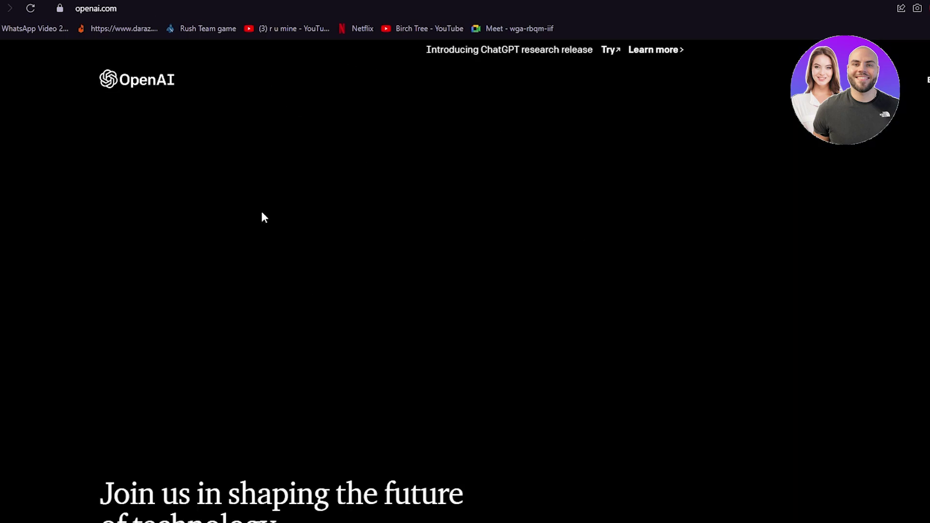
pyautogui.scroll(-3, 262, 214)
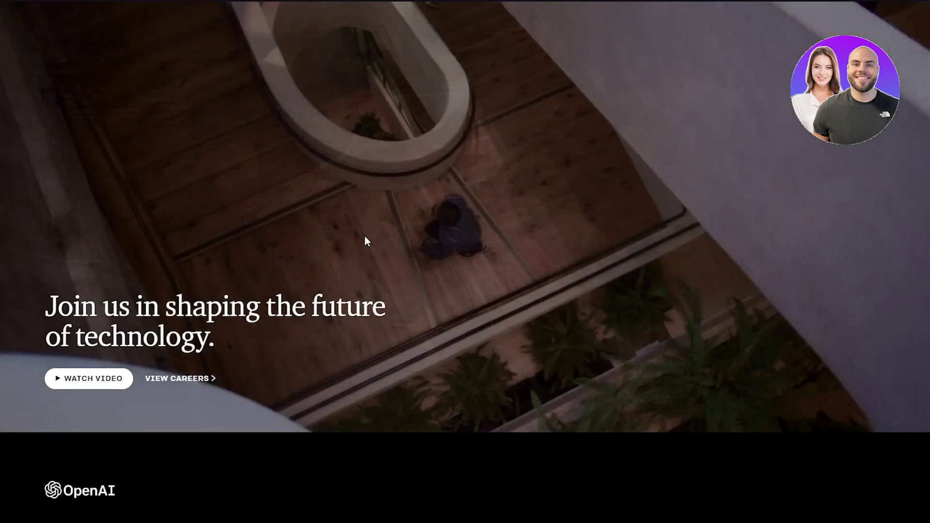
pyautogui.scroll(3, 366, 241)
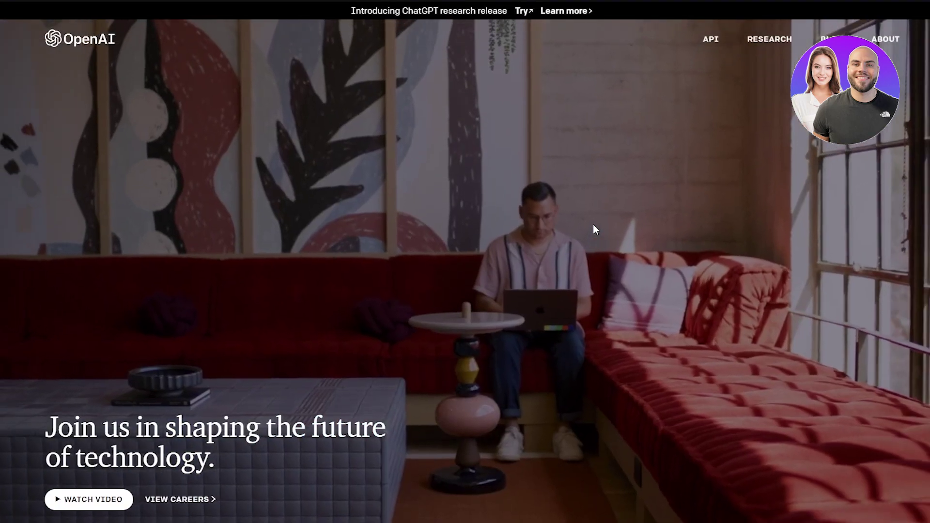
pyautogui.scroll(-2, 594, 227)
pyautogui.scroll(2, 596, 229)
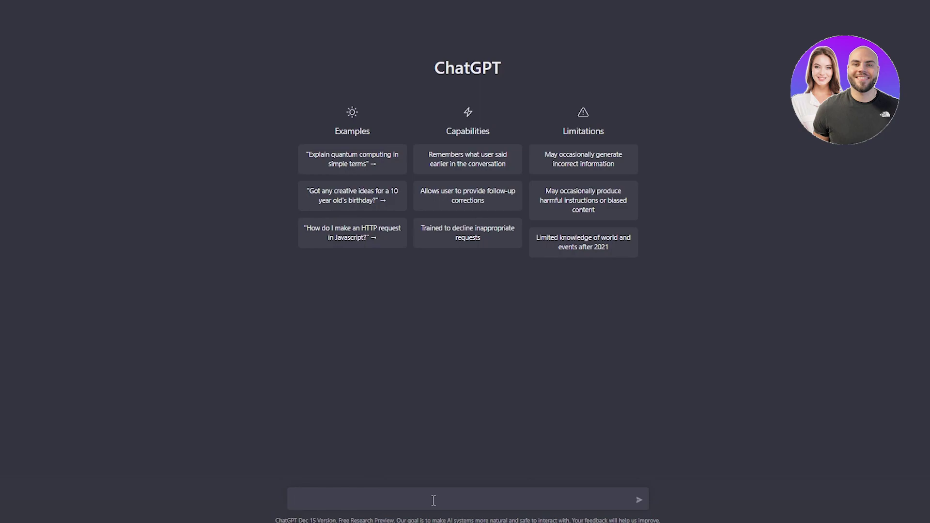
# - Send ChatGPT 'hi, i own a shopify store and i was wondering if you could help me with'
pyautogui.write('hi, i own a shopify store and i was wondering i')
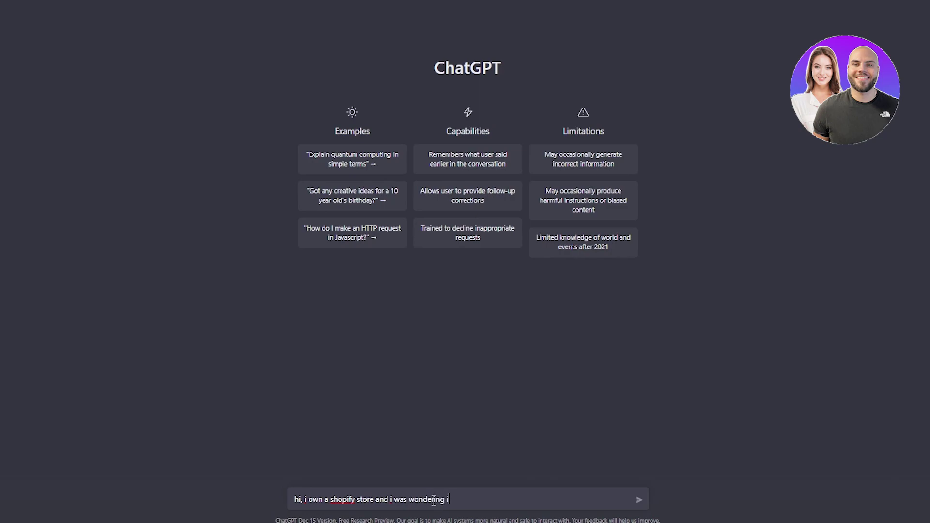
pyautogui.write('f you could help me with')
pyautogui.press('Return')
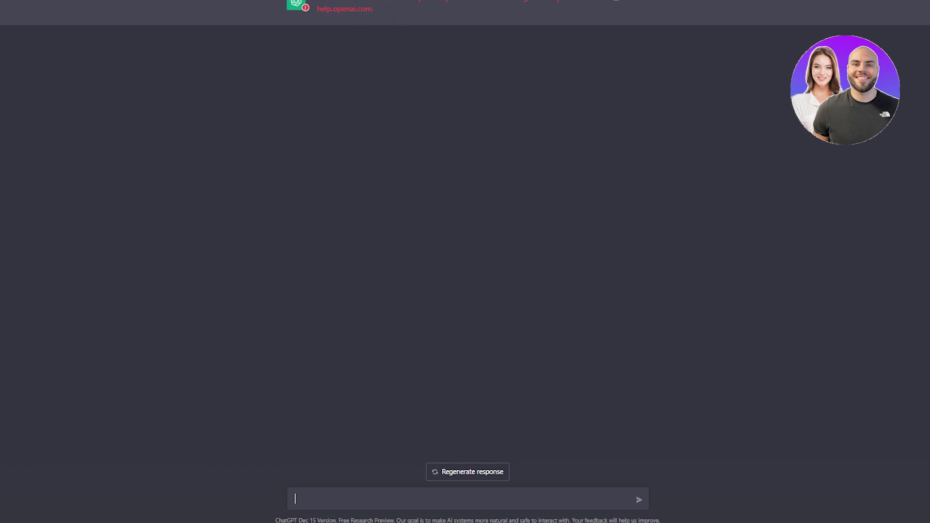
# - Reload with F5 and resend 'i own a shopify store and i need your help'
pyautogui.press('F5')
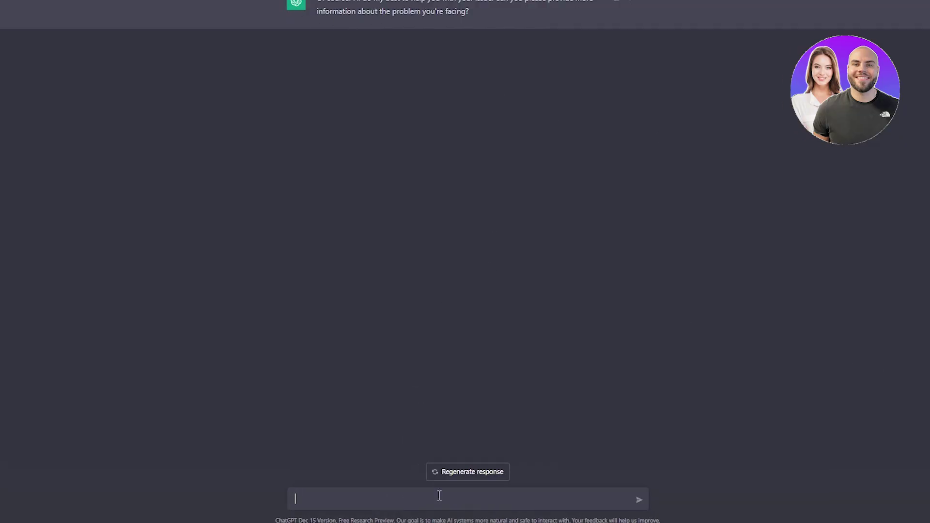
pyautogui.write('i own a shopify store and i nee')
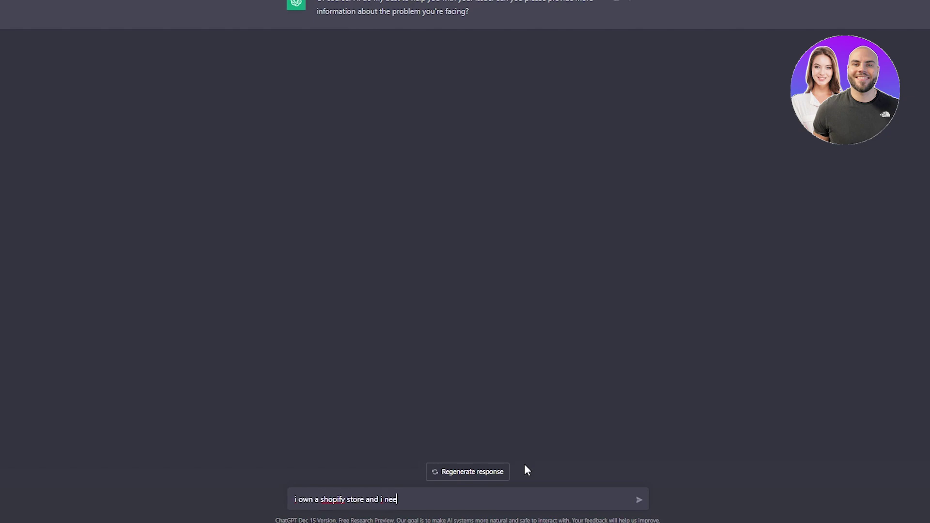
pyautogui.write('d your help')
pyautogui.press('Return')
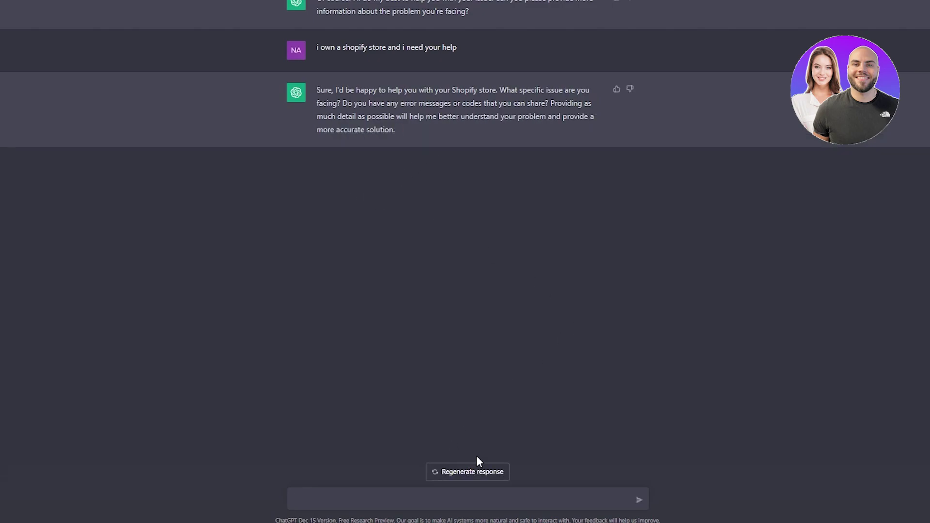
# - Ask ChatGPT 'i wat your help with dropshipping' and get its setup tips
pyautogui.write('i wat your help with dropshipp')
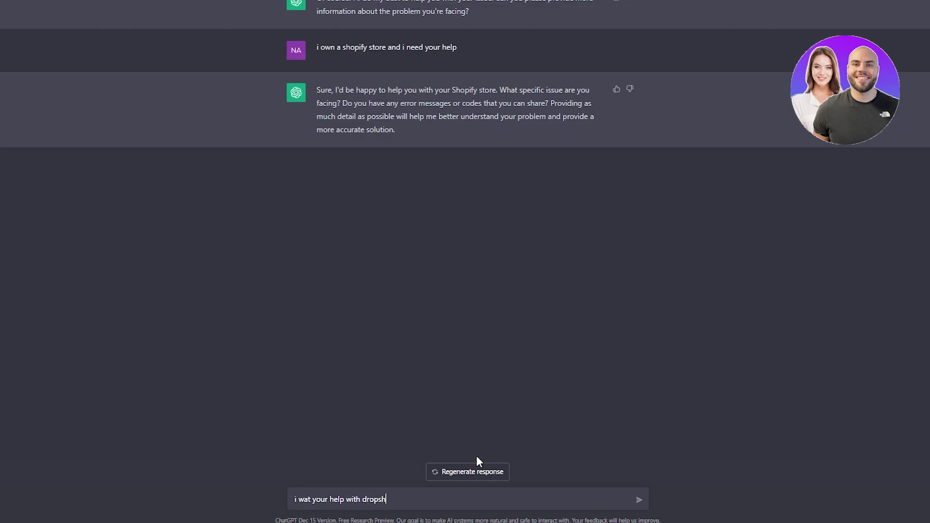
pyautogui.write('ing')
pyautogui.press('Return')
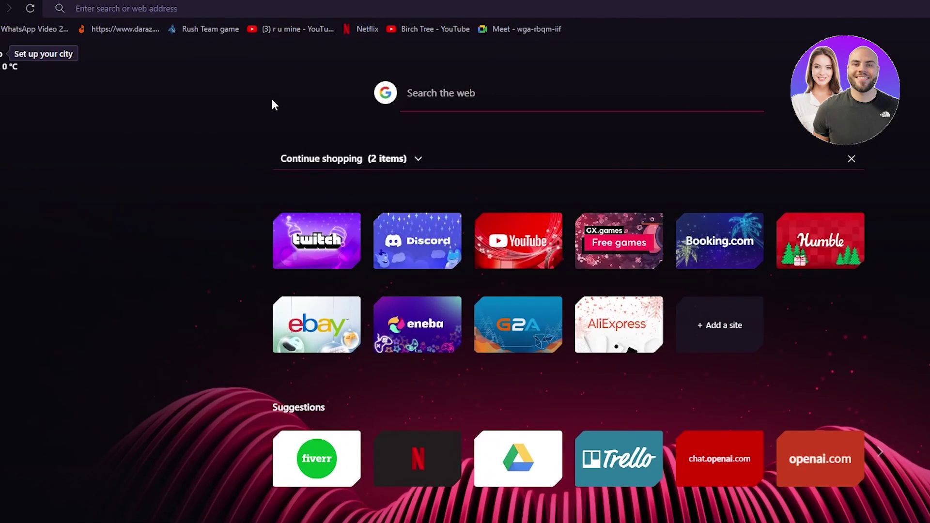
# - Search the web for 'chatgpt playground'
pyautogui.write('chatg')
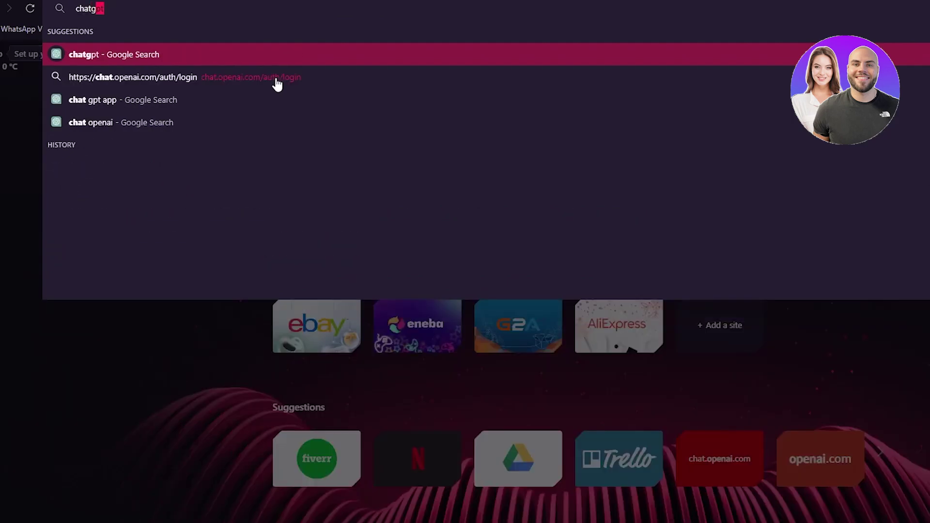
pyautogui.write('pt playground')
pyautogui.press('Return')
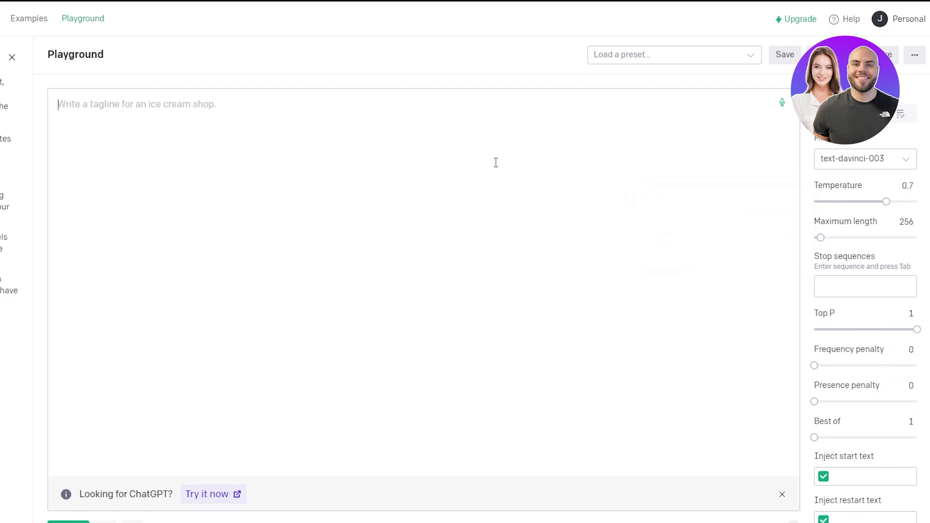
# - Submit 'i want 5 great cat products' to generate five cat product ideas
pyautogui.write('i want 5 great')
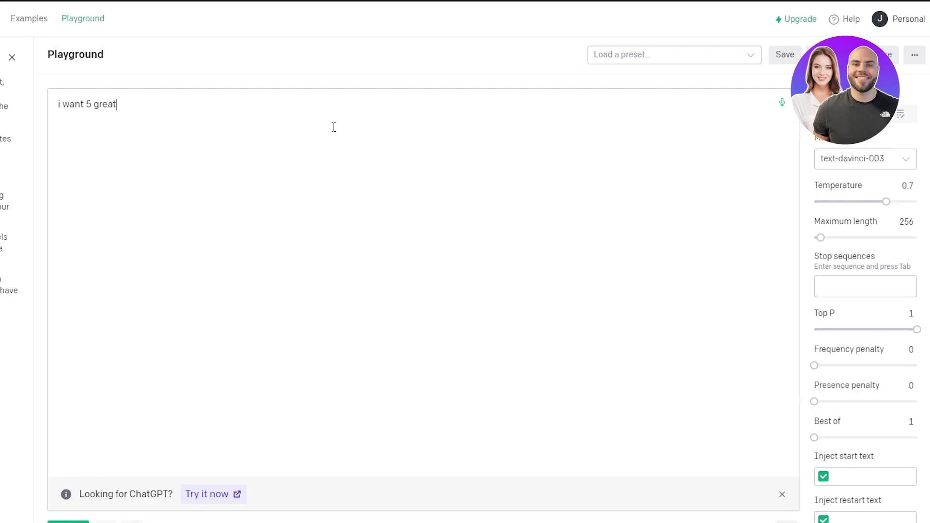
pyautogui.write(' cat products')
pyautogui.press('Return')
pyautogui.scroll(-1, 888, 389)
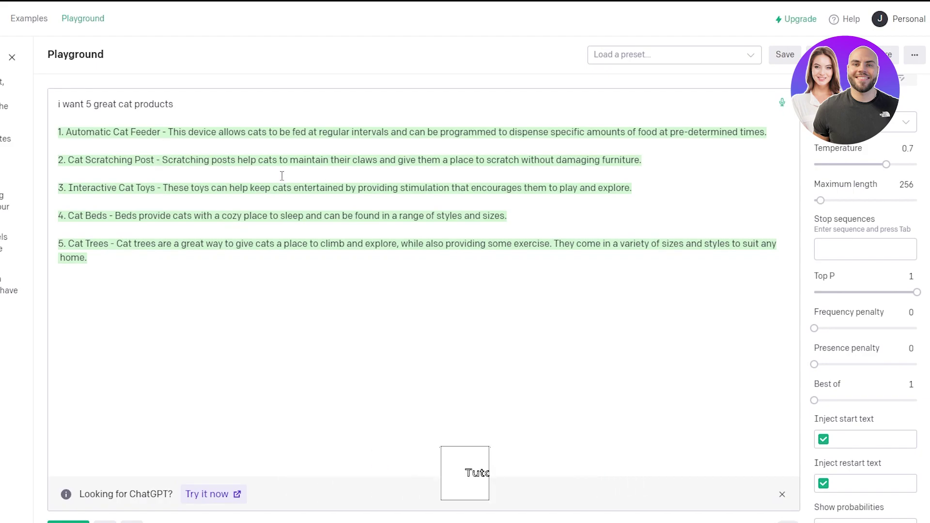
# - Add a follow-up line below the list: 'which one of these products sells the most'
pyautogui.click(118, 292)
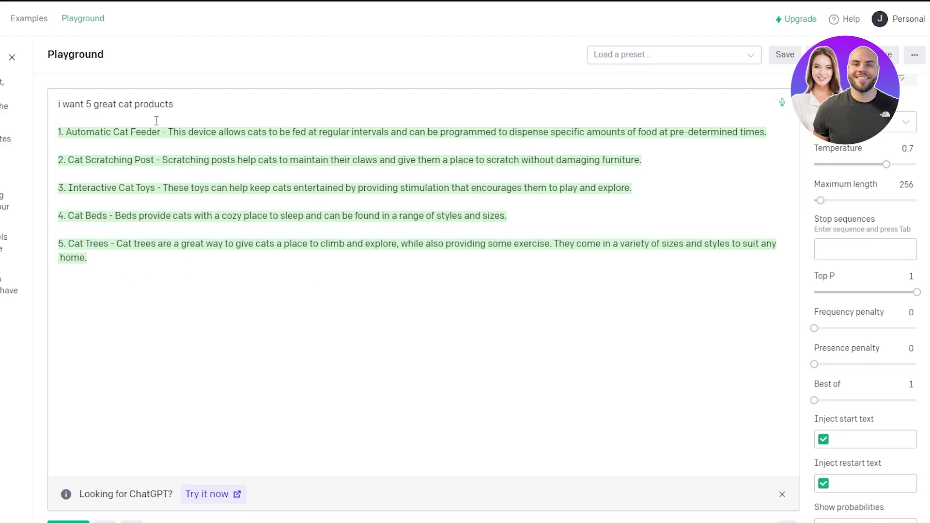
pyautogui.press('BackSpace')
pyautogui.press('BackSpace')
pyautogui.press('BackSpace')
pyautogui.press('BackSpace')
pyautogui.press('BackSpace')
pyautogui.press('BackSpace')
pyautogui.press('BackSpace')
pyautogui.press('BackSpace')
pyautogui.press('BackSpace')
pyautogui.press('BackSpace')
pyautogui.press('BackSpace')
pyautogui.press('BackSpace')
pyautogui.press('BackSpace')
pyautogui.press('Return')
pyautogui.press('Return')
pyautogui.write('whic')
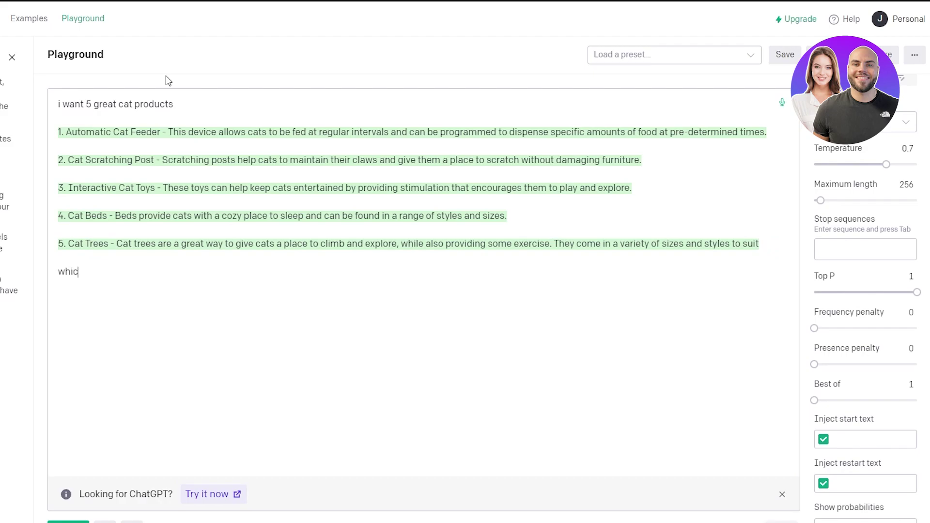
pyautogui.write('h one of these products sells')
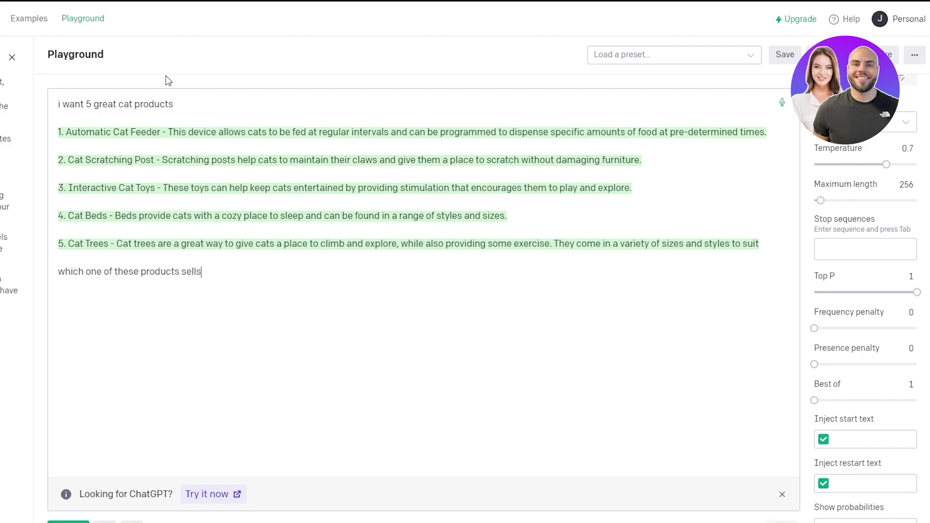
pyautogui.write(' the most')
# - Get the bestseller answer, then ask 'what is the price range of this product' with the typo fixed
pyautogui.press('Return')
pyautogui.hotkey('ctrl', 'Return')
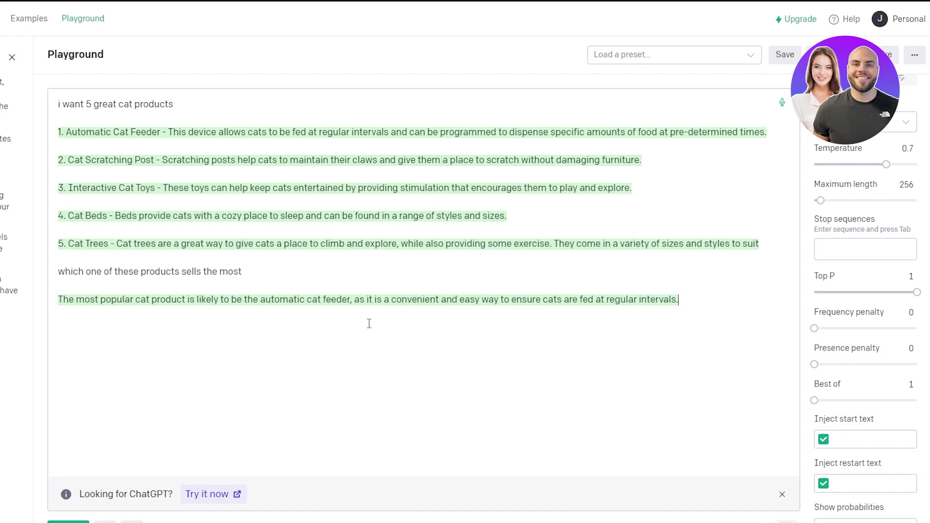
pyautogui.press('Return')
pyautogui.write('wha tis the price range of this ')
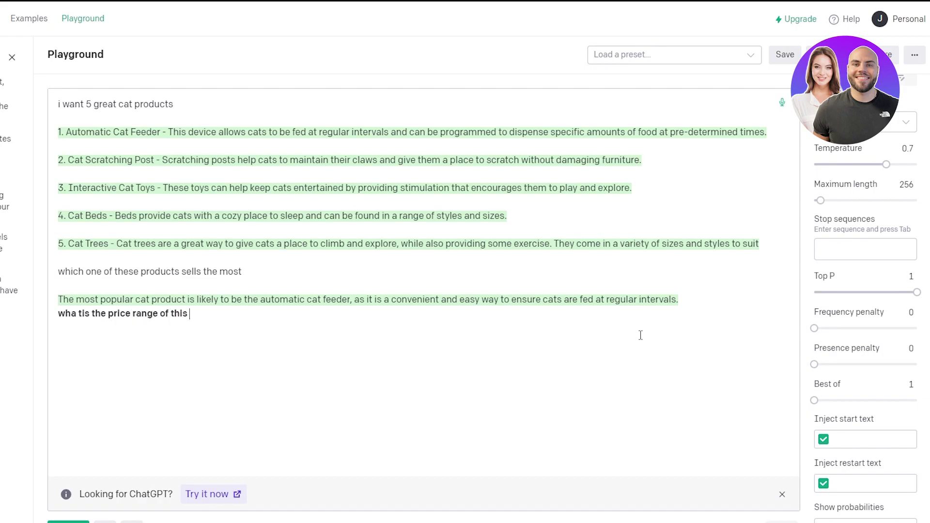
pyautogui.write('product')
pyautogui.click(81, 313)
pyautogui.press('Return')
pyautogui.press('BackSpace')
pyautogui.press('BackSpace')
pyautogui.press('BackSpace')
pyautogui.write('t')
pyautogui.hotkey('ctrl', 'Return')
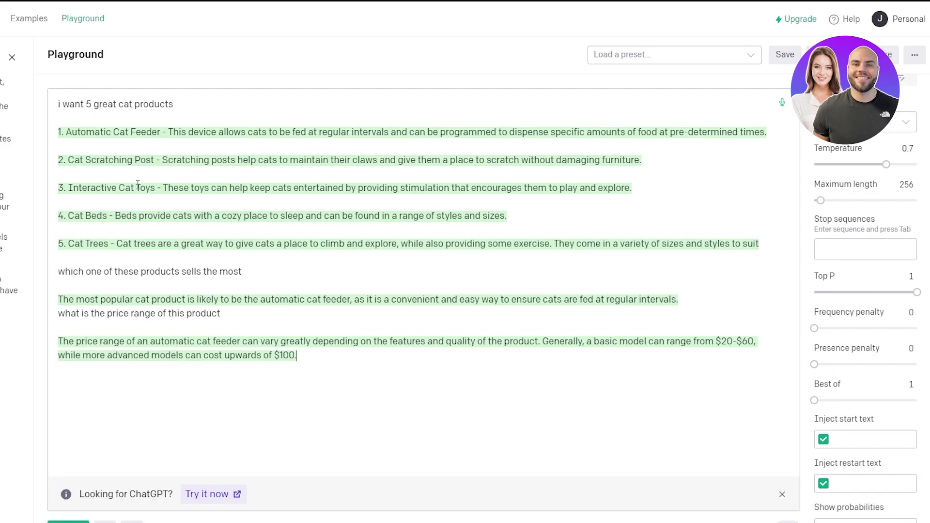
# - Ask 'can i dropship this item', which returns a rate-limit error
pyautogui.press('Return')
pyautogui.press('Return')
pyautogui.write('can i dropship this item')
pyautogui.hotkey('ctrl', 'Return')
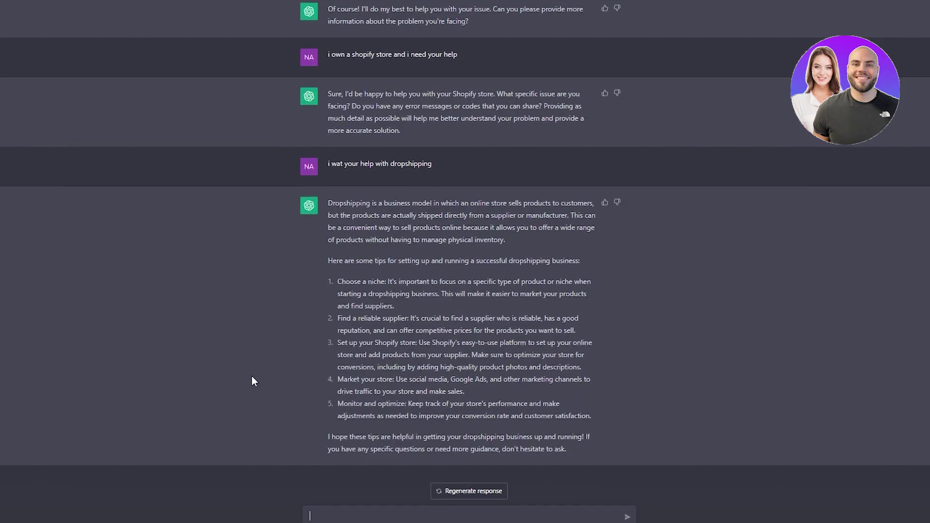
# - Ask ChatGPT 'can i dropship automatic cat feeder'
pyautogui.scroll(-2, 346, 461)
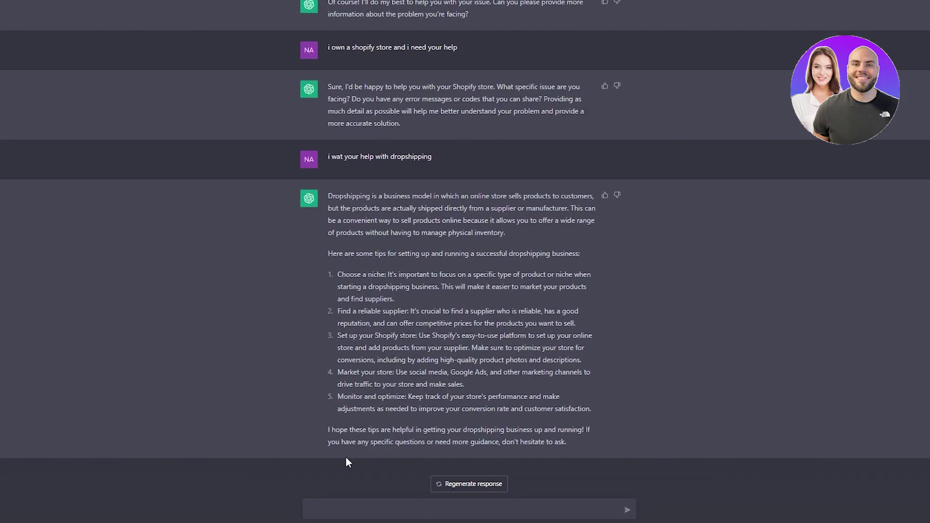
pyautogui.write('can i dropship automatic cat feeder')
pyautogui.press('Return')
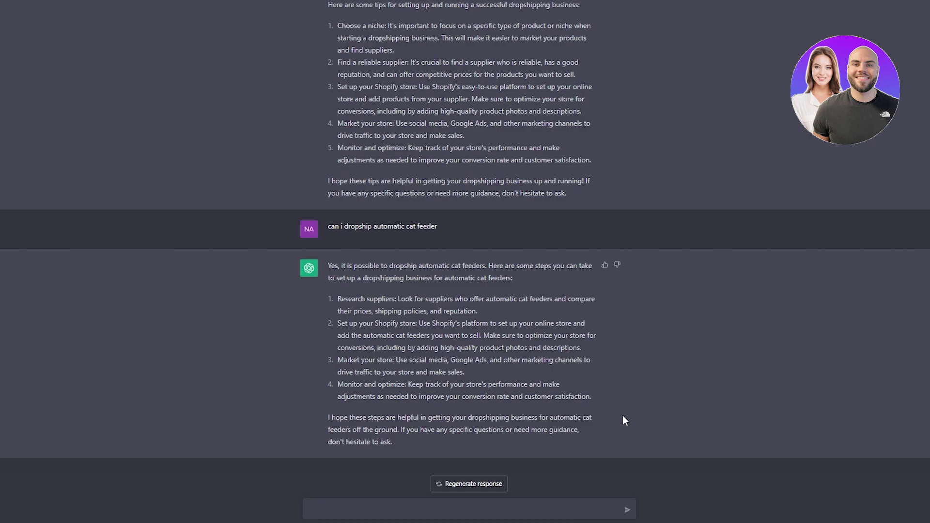
# - Ask 'can you help me set up a good shopify dropshipping store' and review the reply
pyautogui.write('can you help me set up a good shopify dropshipping store')
pyautogui.press('Return')
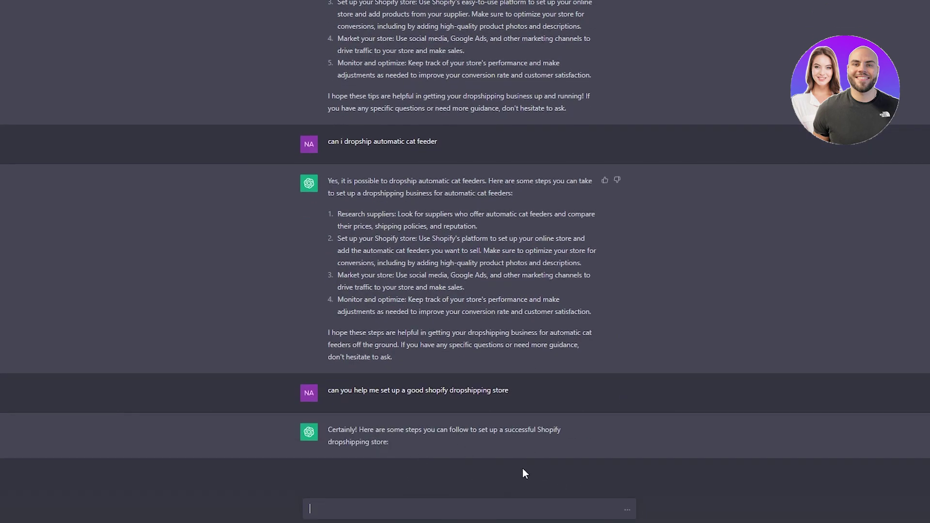
pyautogui.scroll(7, 426, 146)
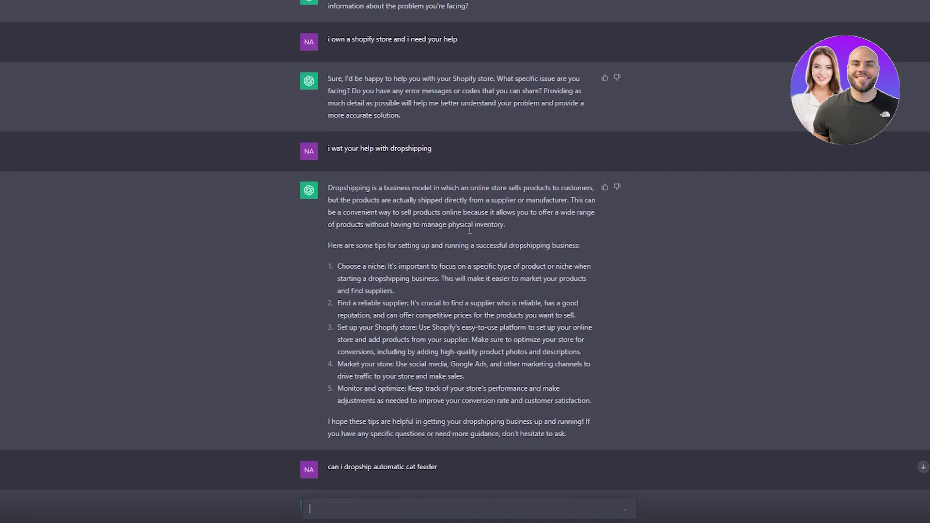
pyautogui.scroll(1, 452, 231)
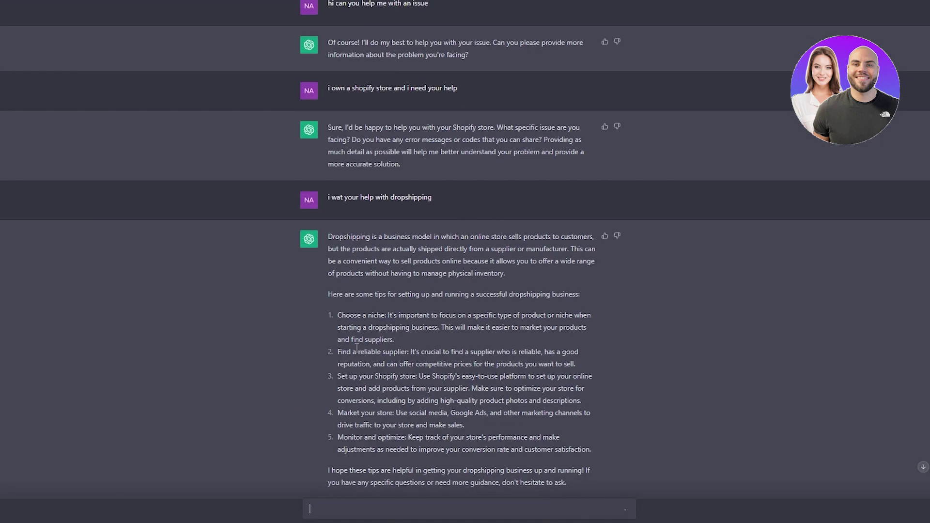
pyautogui.scroll(-9, 507, 412)
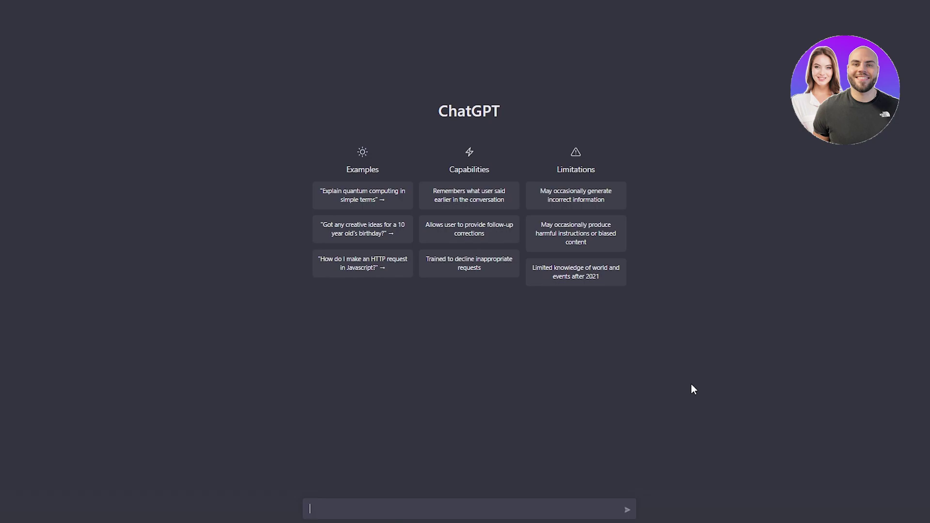
# - Request a good product description for the dropshipped automatic cat feeder, then highlight the reply text
pyautogui.write('i am dropshipping a ')
pyautogui.write(' automatic ca')
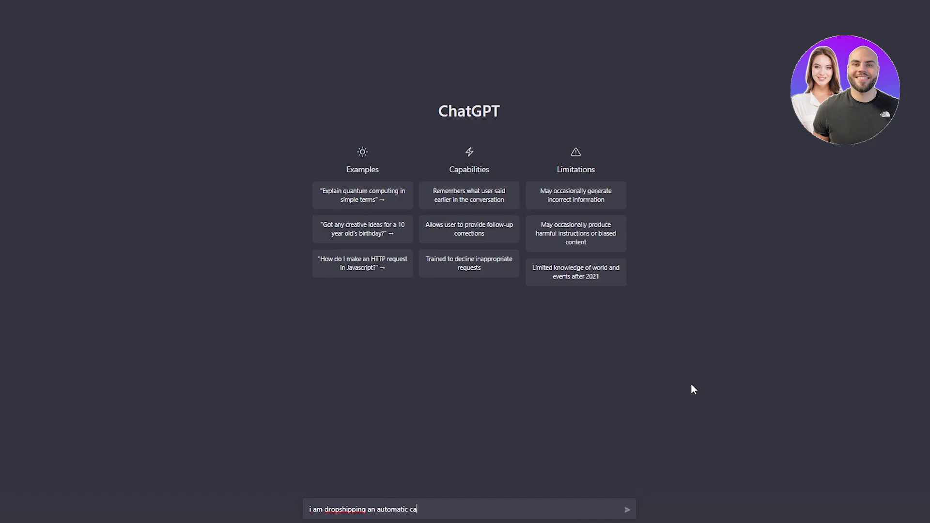
pyautogui.write('t feeder so can you give me some good desc')
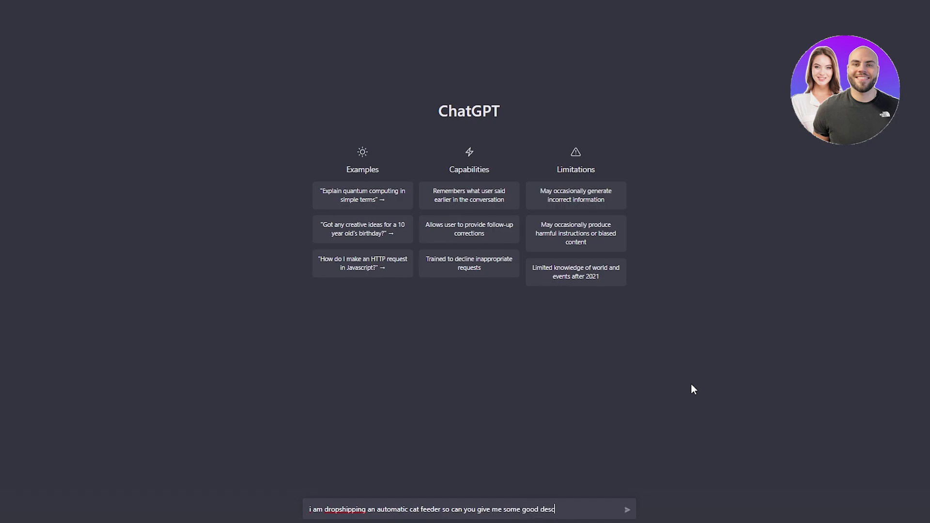
pyautogui.write('ription about it so i can ')
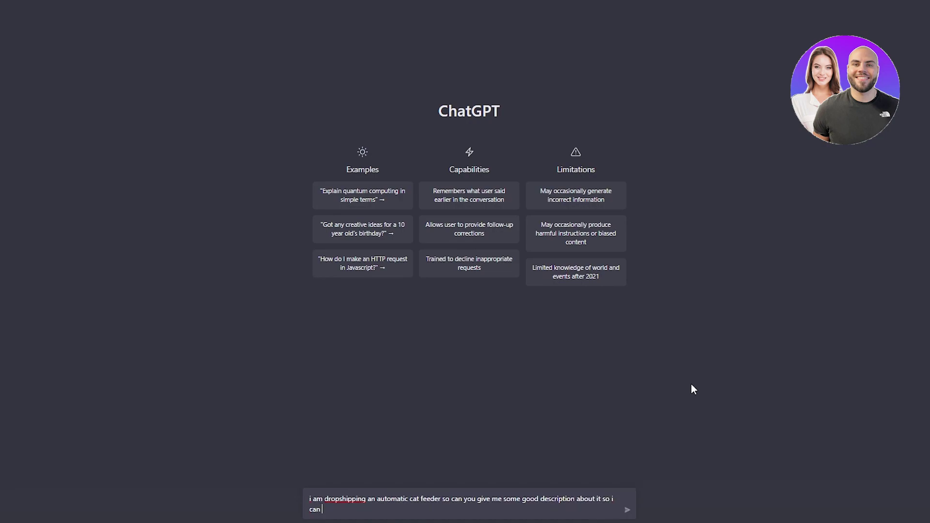
pyautogui.write('wirte it under my product on my shopify store')
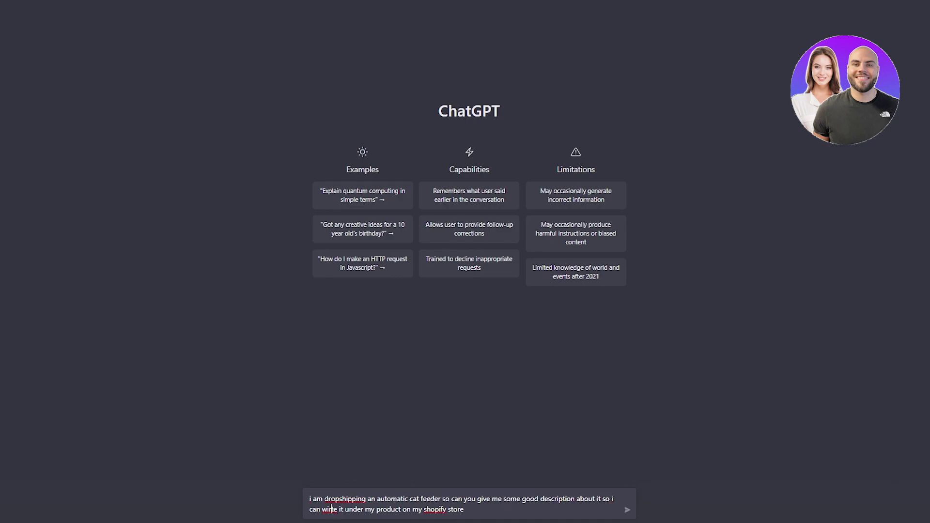
pyautogui.press('Return')
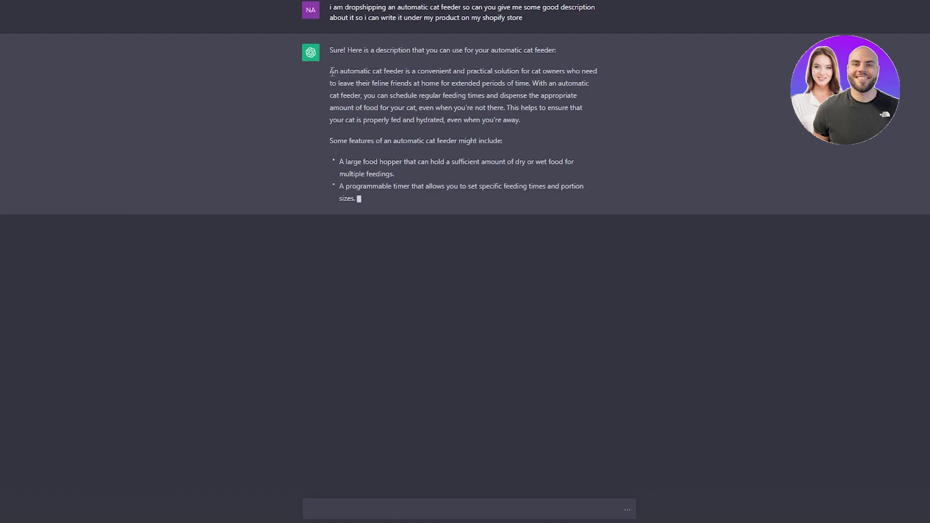
pyautogui.moveTo(330, 71); pyautogui.dragTo(702, 336)
pyautogui.click(702, 241)
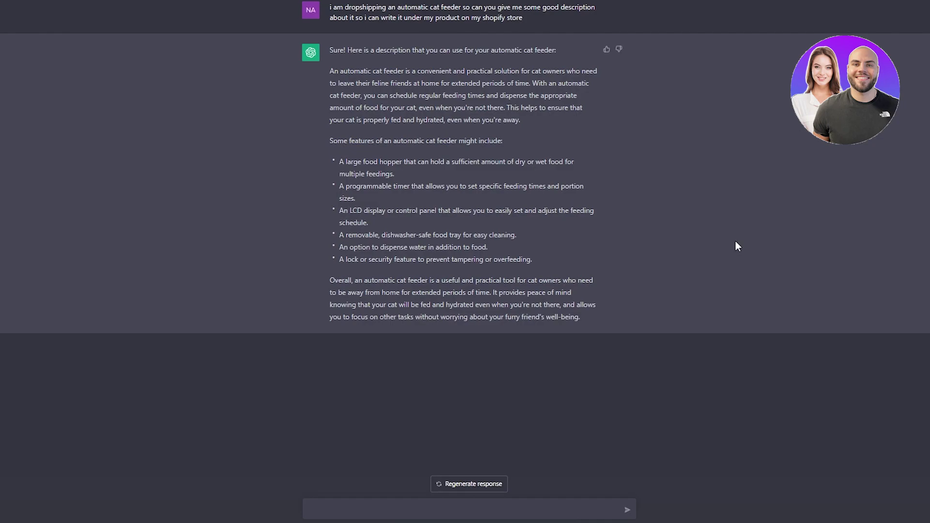
# - Ask ChatGPT to 'rewrite the upper description but in a very professional way'
pyautogui.click(474, 513)
pyautogui.write('can you rewrite the upper descripti')
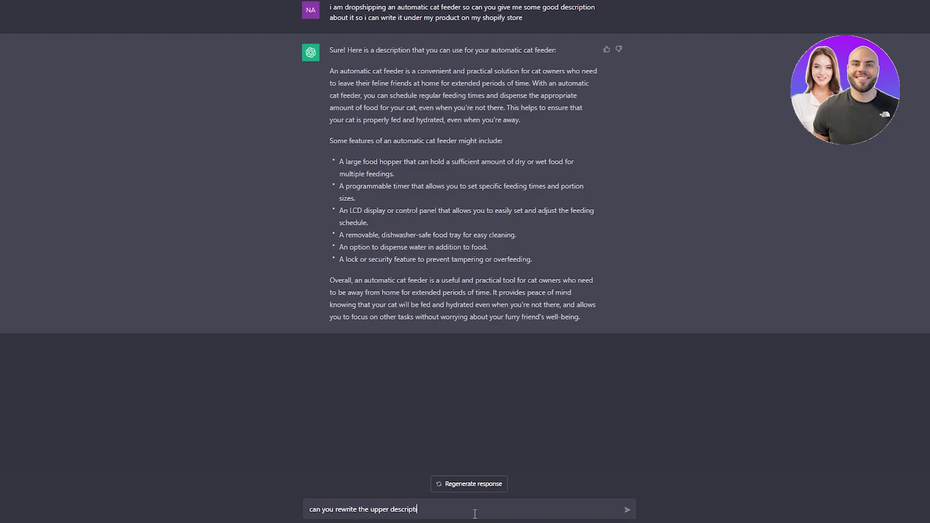
pyautogui.write('on  but in a very professional way')
pyautogui.press('Return')
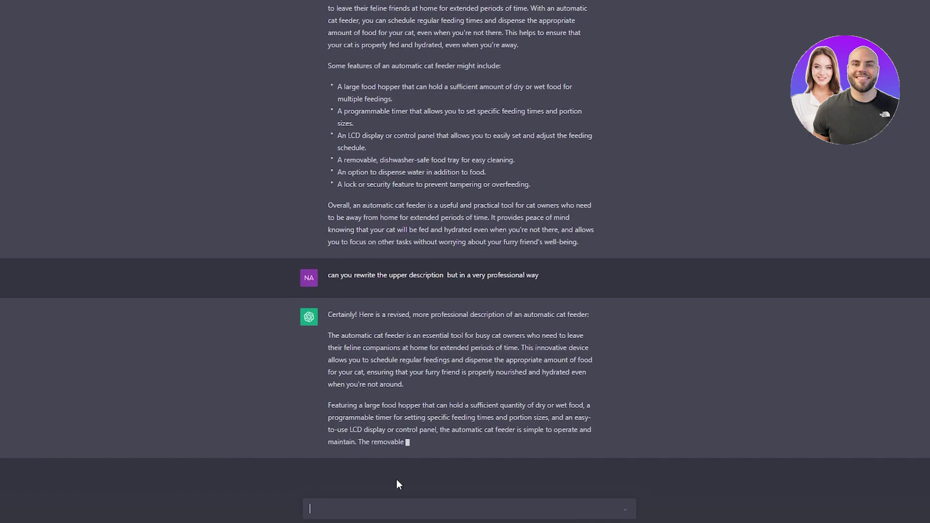
pyautogui.scroll(2, 436, 342)
pyautogui.scroll(-2, 452, 451)
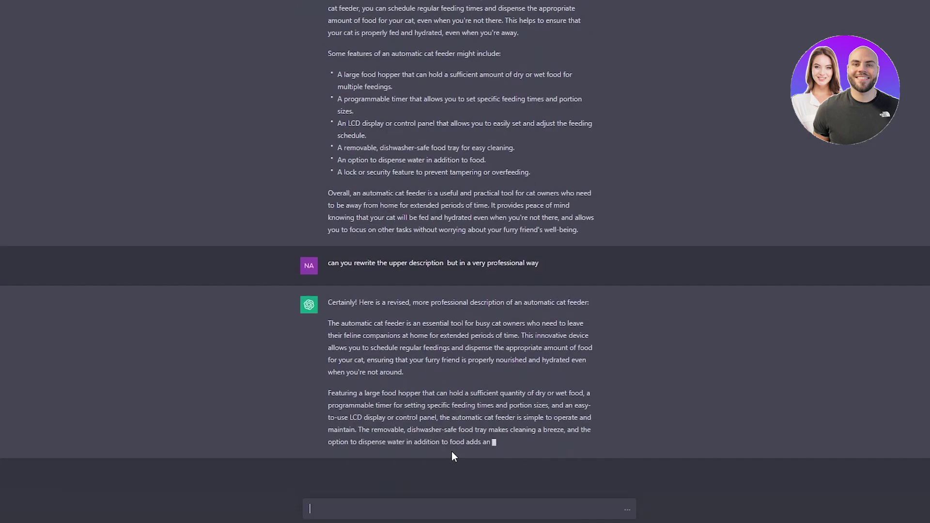